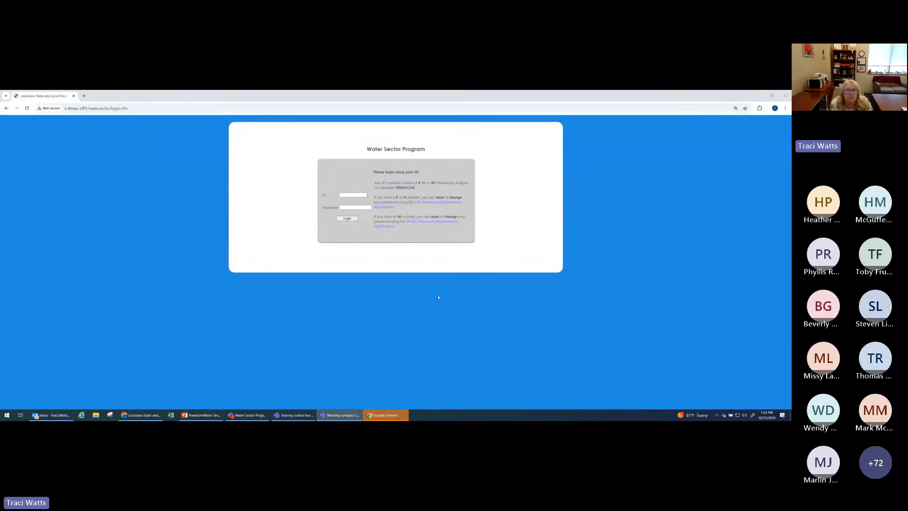
Step: Log in to the Water Sector Program Phase 2 portal with the user ID and password
{"action": "left_click", "coordinate": [7, 109]}
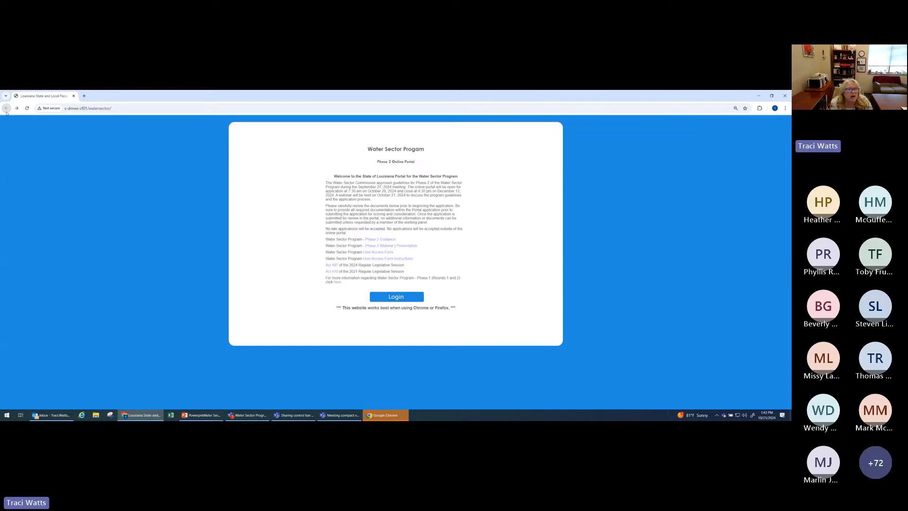
{"action": "left_click", "coordinate": [397, 297]}
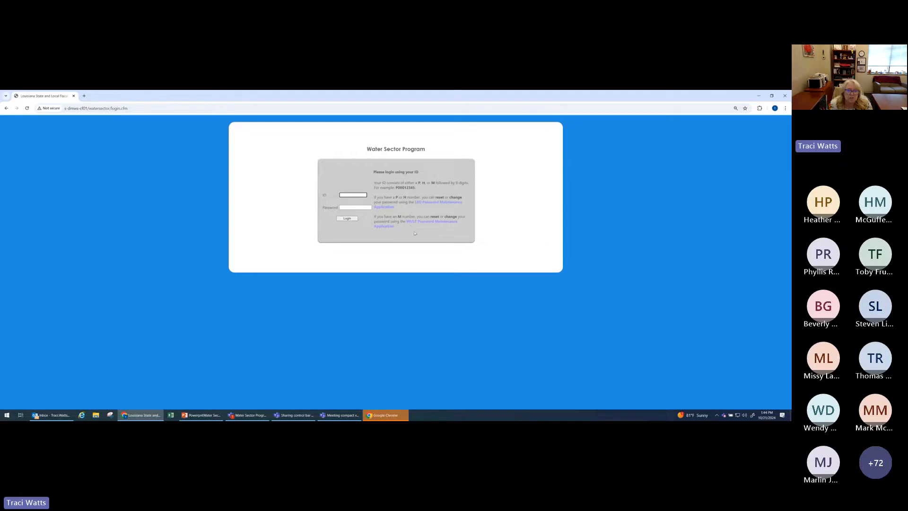
{"action": "left_click", "coordinate": [344, 193]}
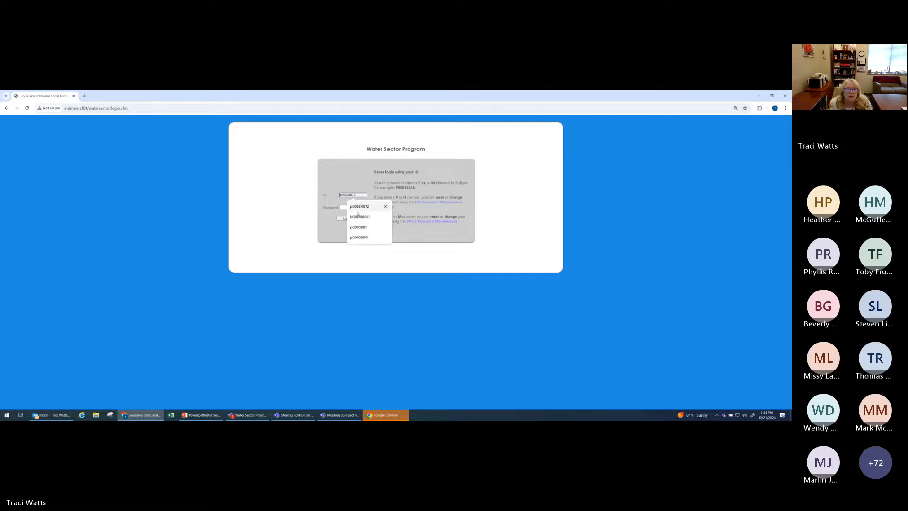
{"action": "left_click", "coordinate": [343, 203]}
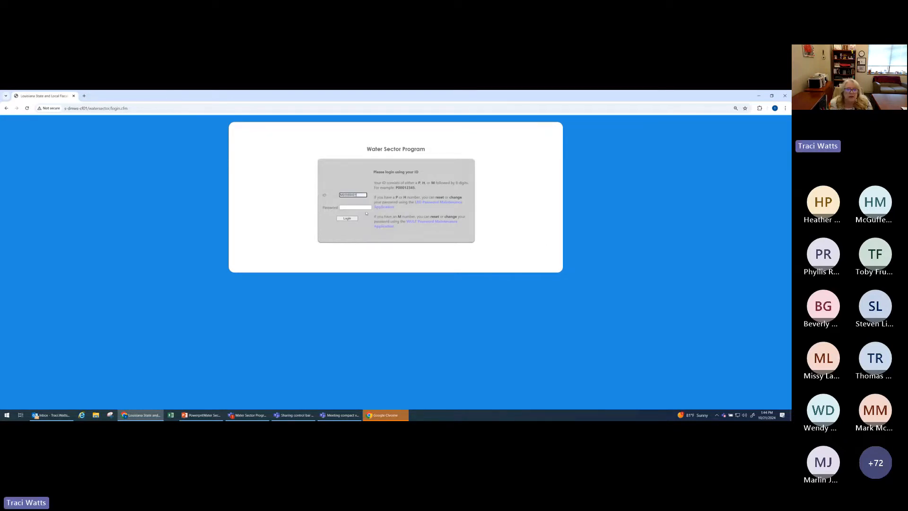
{"action": "left_click", "coordinate": [347, 220]}
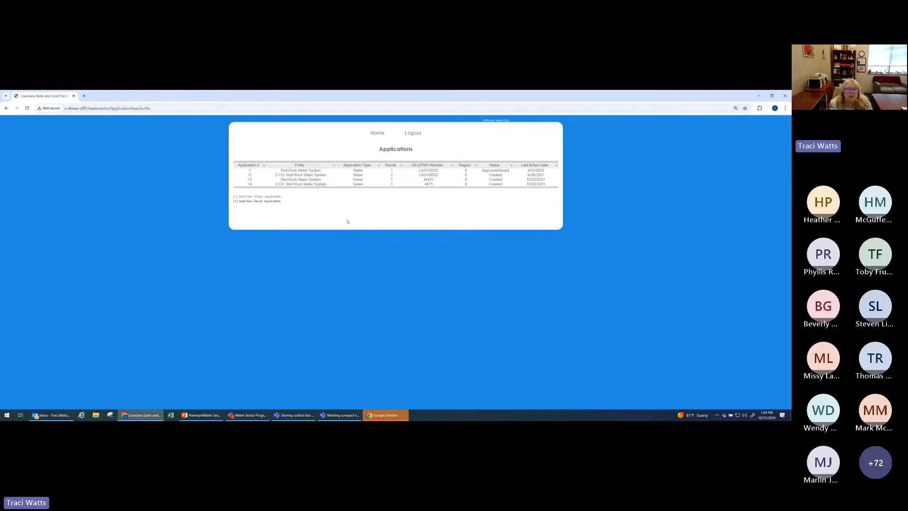
Step: Add a new water application and select Red Rock Water System as the system name
{"action": "left_click", "coordinate": [246, 197]}
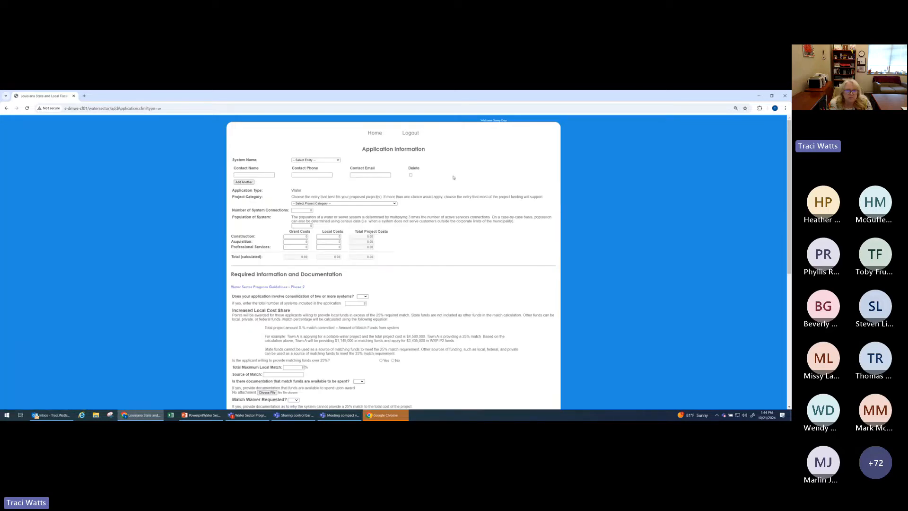
{"action": "left_click", "coordinate": [338, 161]}
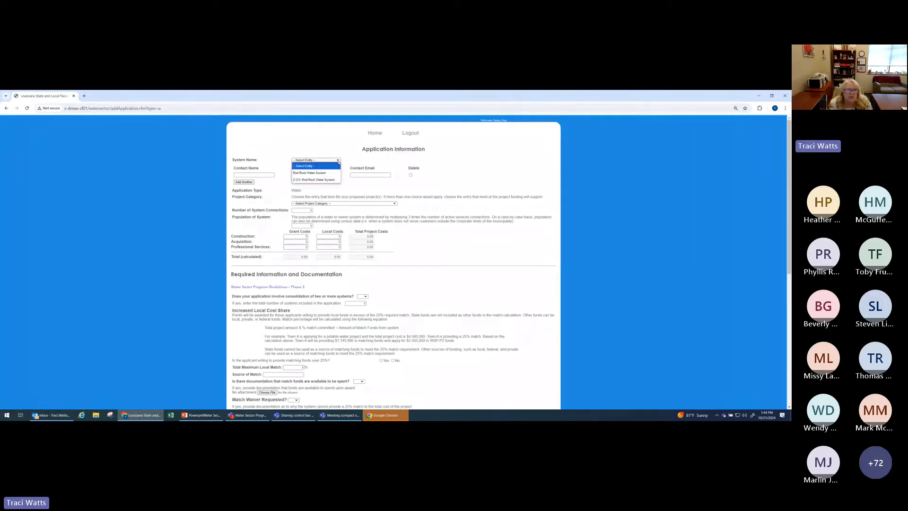
{"action": "left_click", "coordinate": [308, 173]}
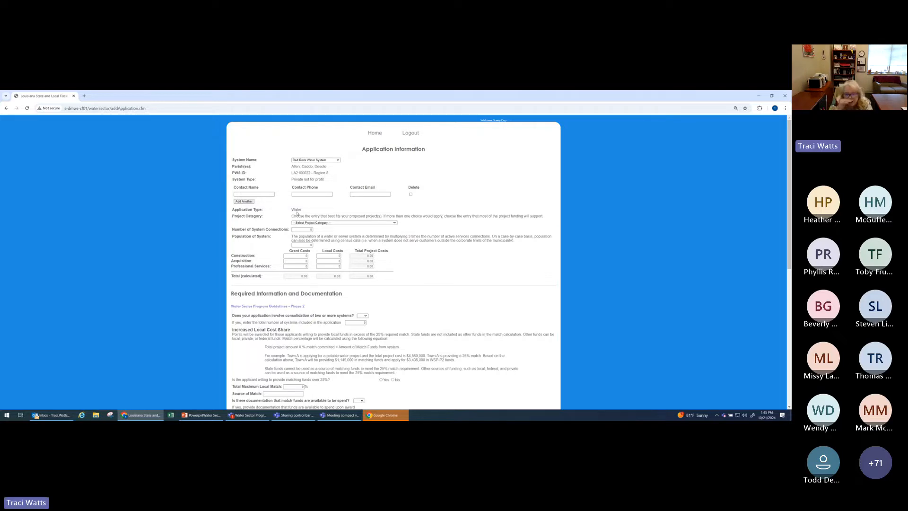
Step: Choose the Drinking Water: Treatment project category and fill in the number of system connections and the system population
{"action": "left_click", "coordinate": [394, 223]}
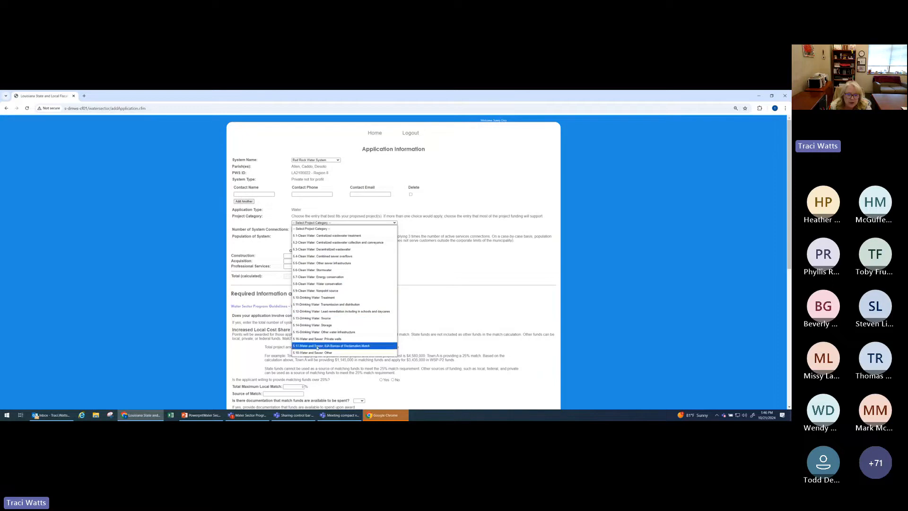
{"action": "left_click", "coordinate": [314, 299]}
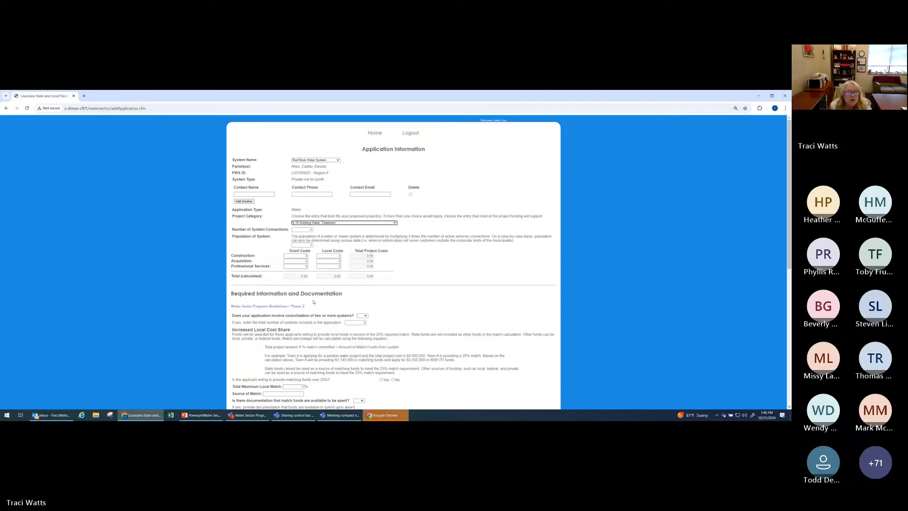
{"action": "left_click", "coordinate": [301, 229]}
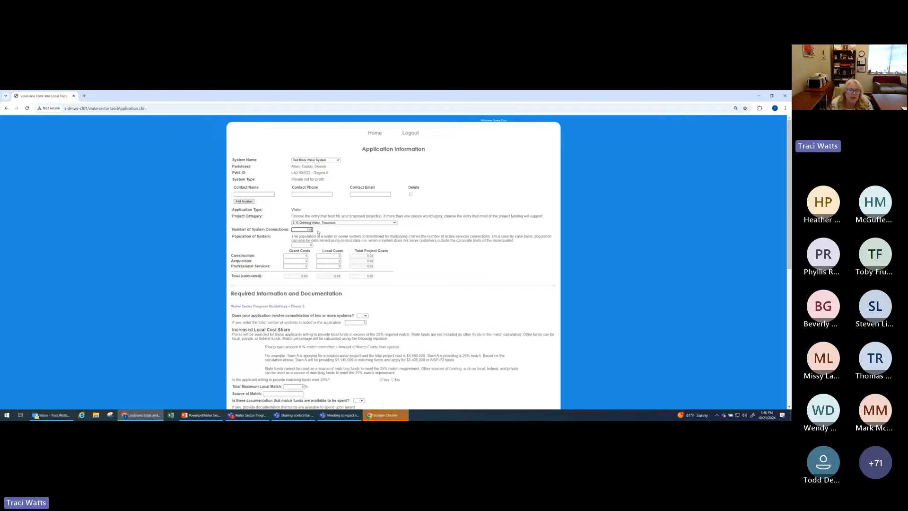
{"action": "left_click", "coordinate": [312, 245]}
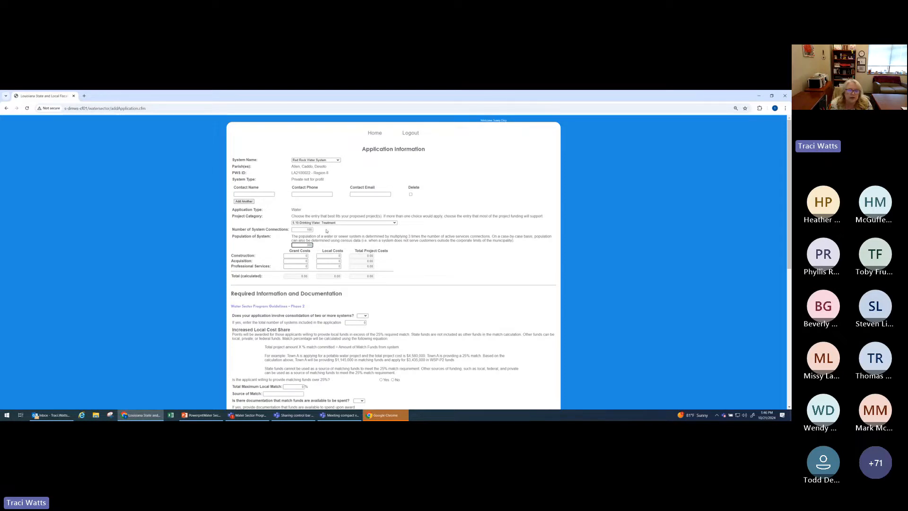
{"action": "left_click", "coordinate": [326, 230]}
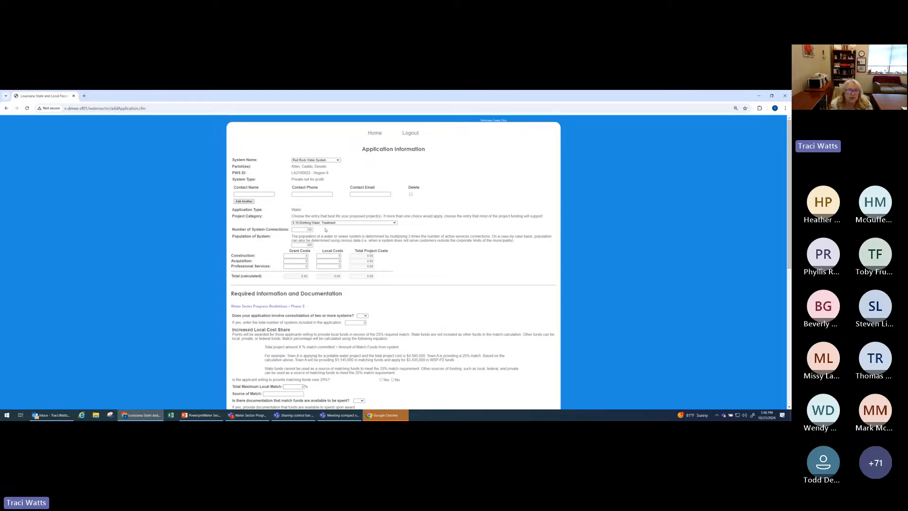
Step: Enter grant costs of 800,000 for construction and 200,000 for professional services
{"action": "left_click", "coordinate": [302, 256]}
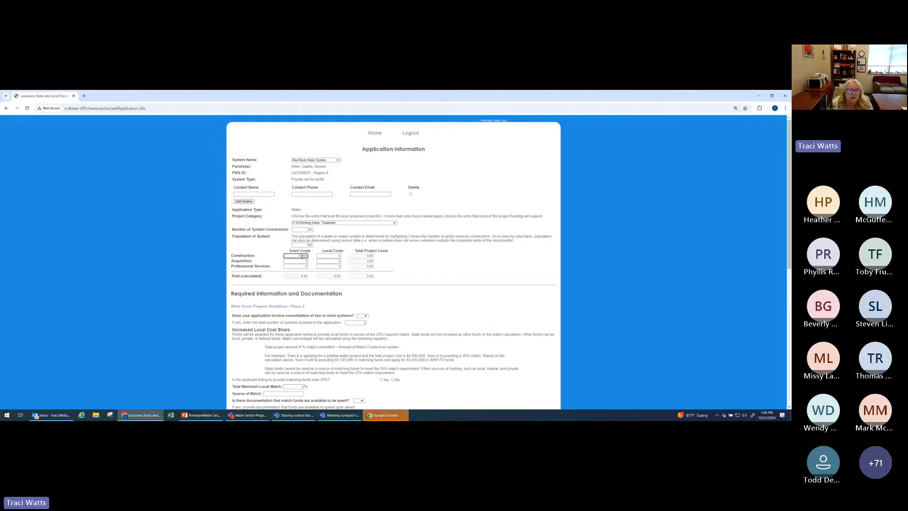
{"action": "key", "text": "Tab"}
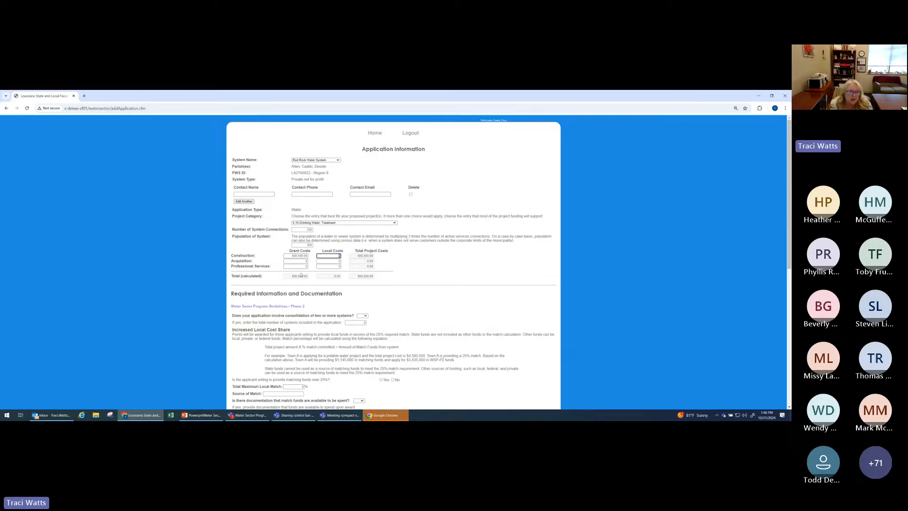
{"action": "left_click", "coordinate": [304, 266]}
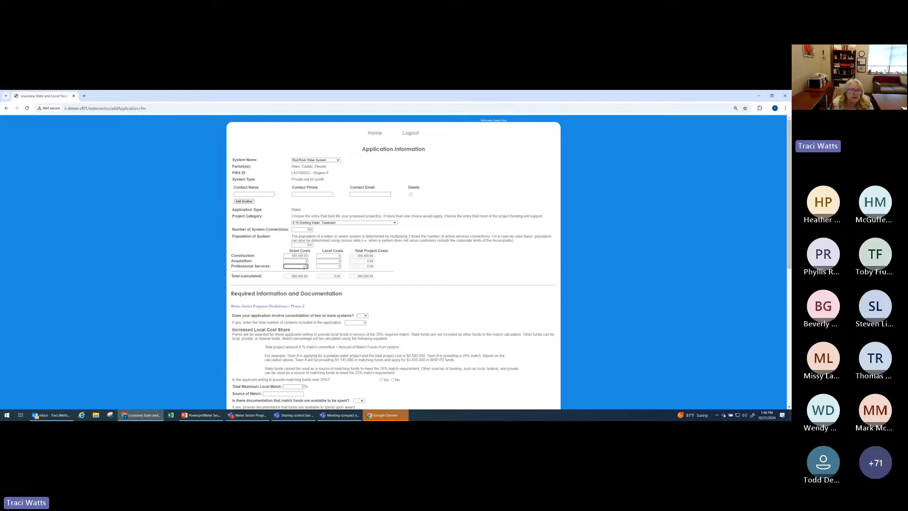
{"action": "type", "text": "20000"}
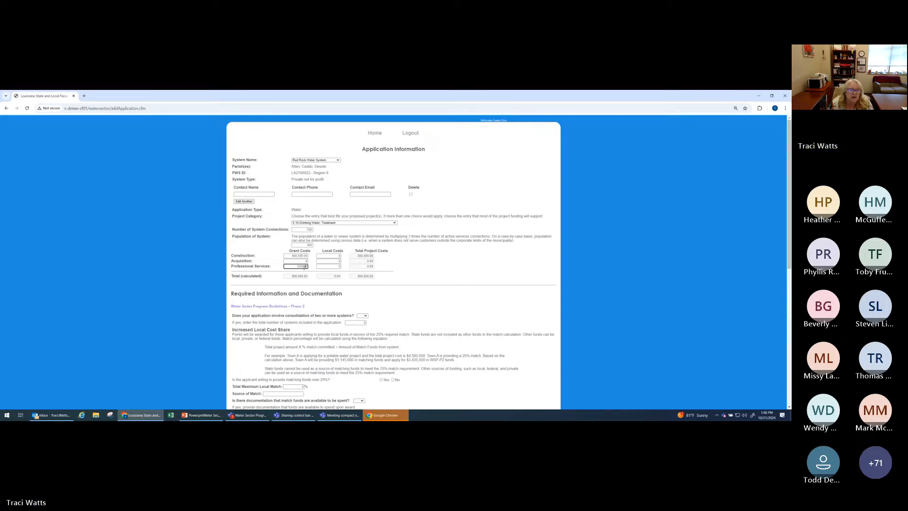
{"action": "key", "text": "Tab"}
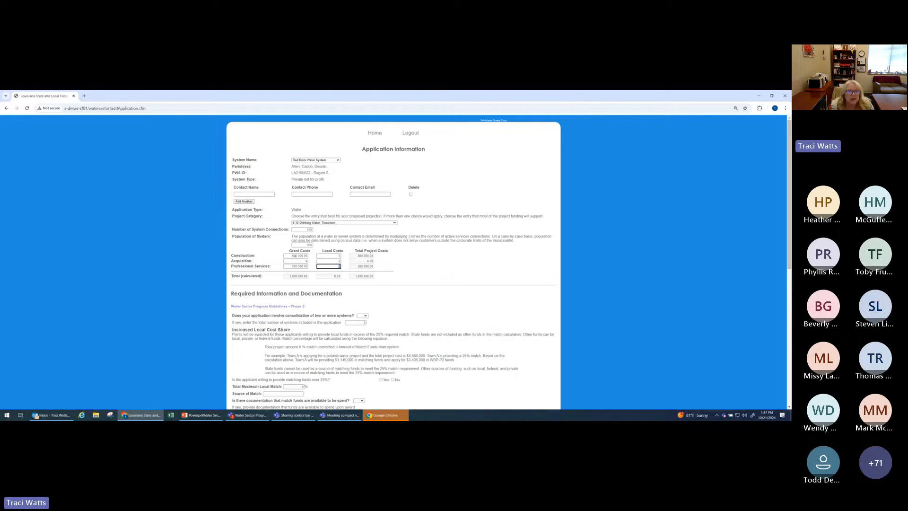
Step: Change the construction grant cost to 750,000
{"action": "left_click_drag", "start_coordinate": [291, 256], "coordinate": [310, 257]}
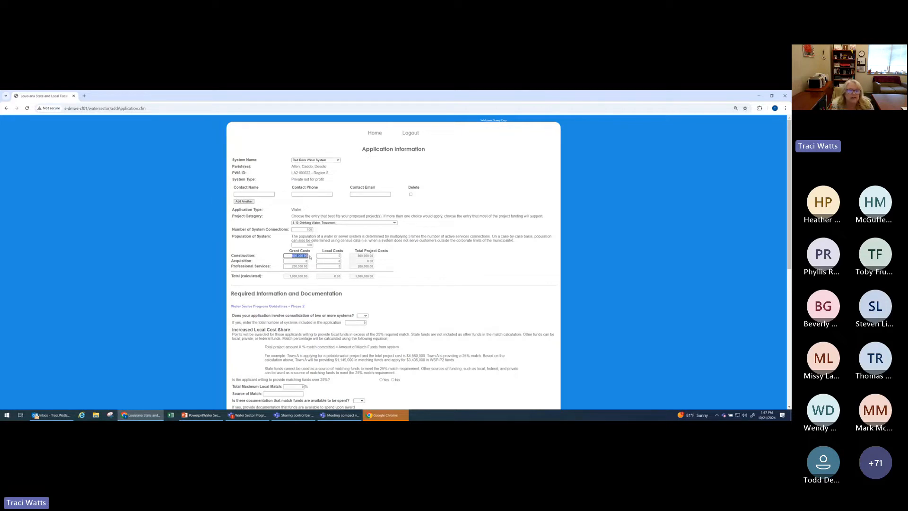
{"action": "key", "text": "BackSpace"}
{"action": "type", "text": "700"}
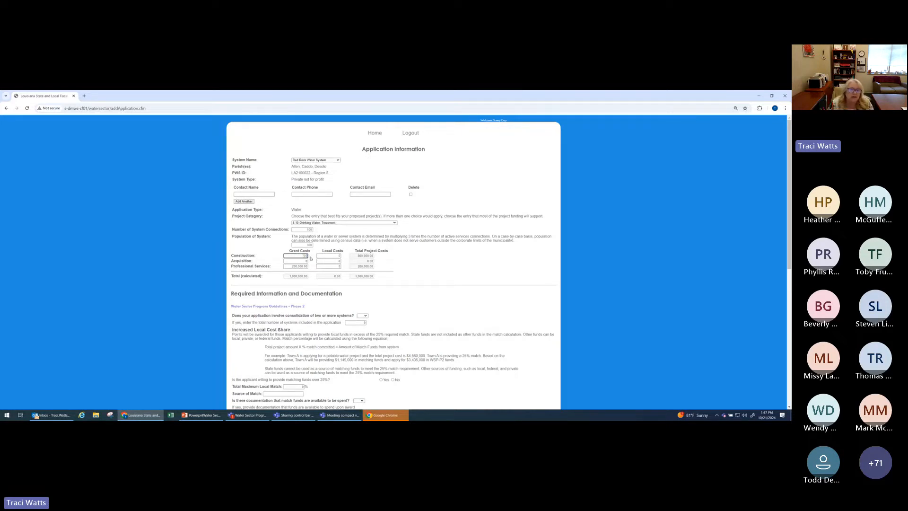
{"action": "type", "text": "000"}
{"action": "key", "text": "BackSpace"}
{"action": "key", "text": "BackSpace"}
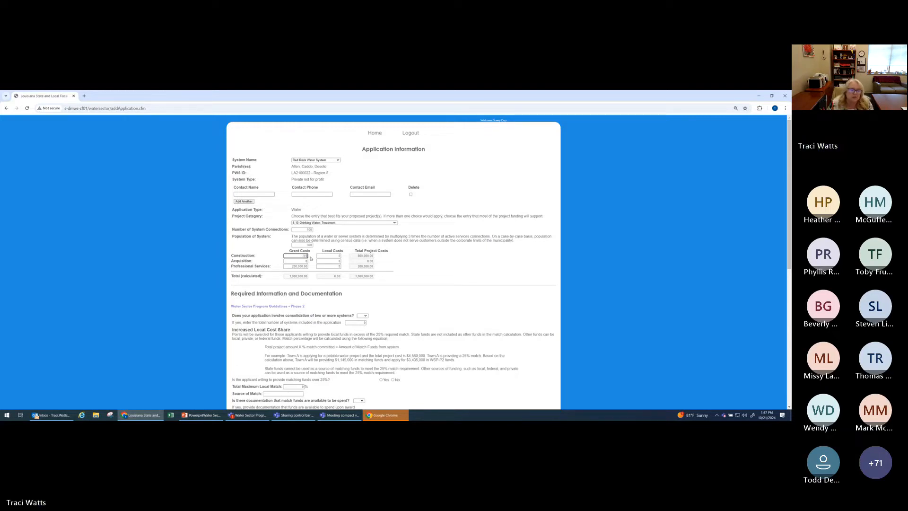
{"action": "key", "text": "Tab"}
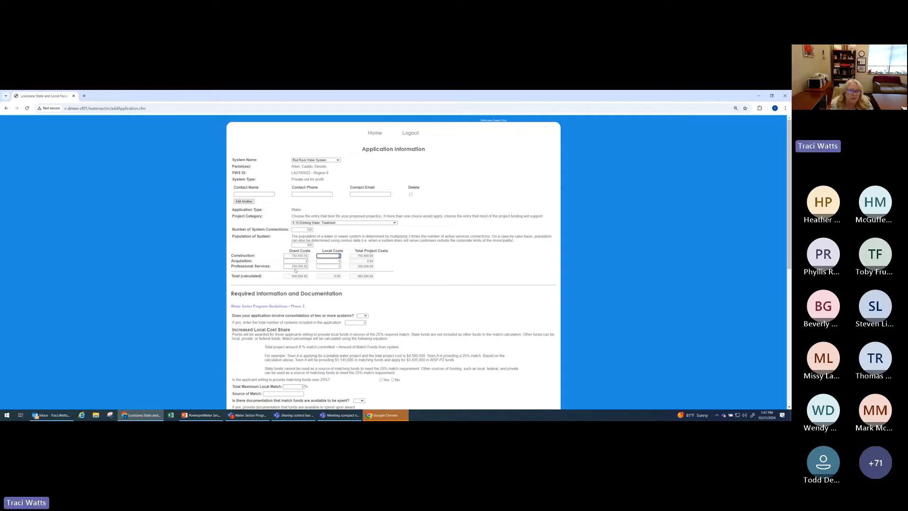
Step: Set professional services to 250,000 in local costs and 0 in grant costs
{"action": "left_click", "coordinate": [294, 265]}
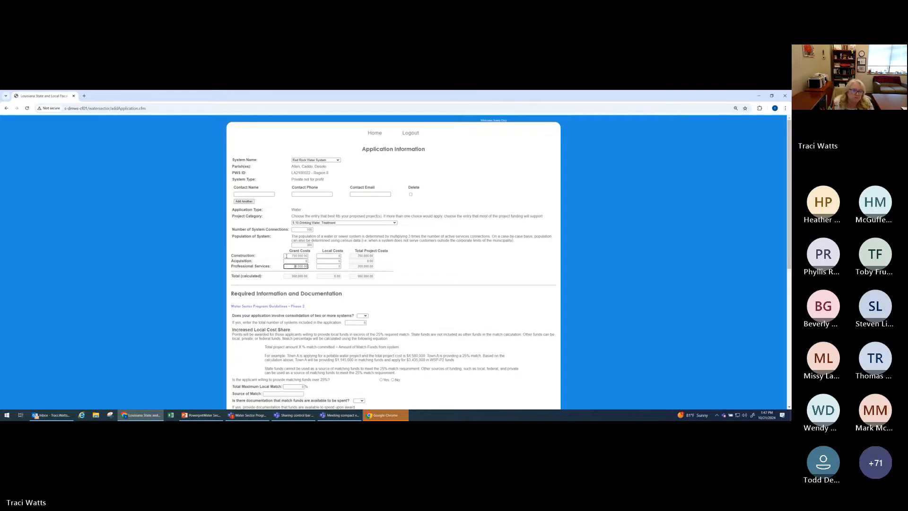
{"action": "key", "text": "Tab"}
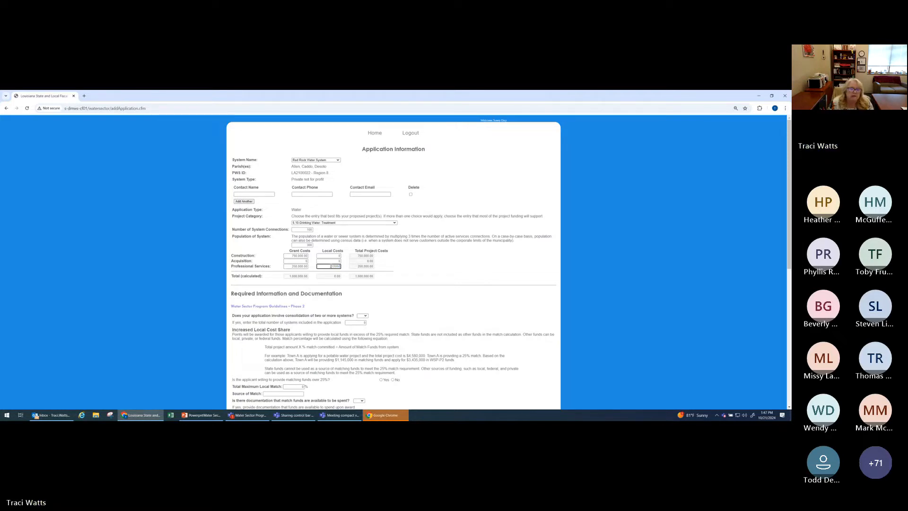
{"action": "left_click", "coordinate": [291, 266]}
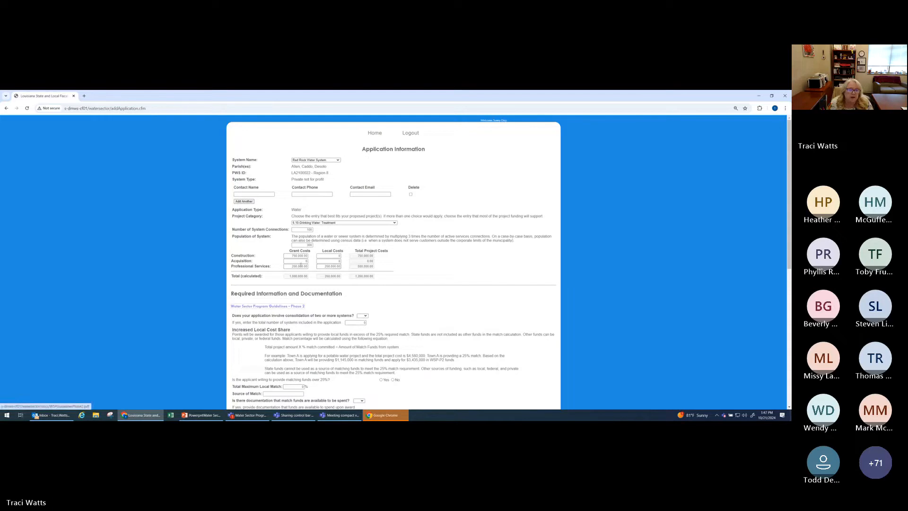
{"action": "left_click_drag", "start_coordinate": [291, 267], "coordinate": [316, 270]}
{"action": "type", "text": "0"}
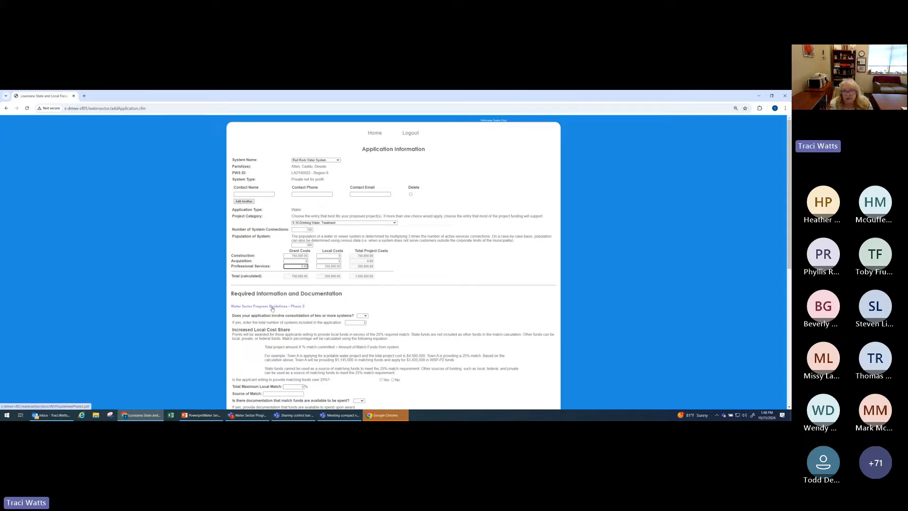
Step: Answer No to both the system consolidation question and the question about providing matching funds over 25%
{"action": "scroll", "coordinate": [460, 305], "scroll_direction": "down", "scroll_amount": 3}
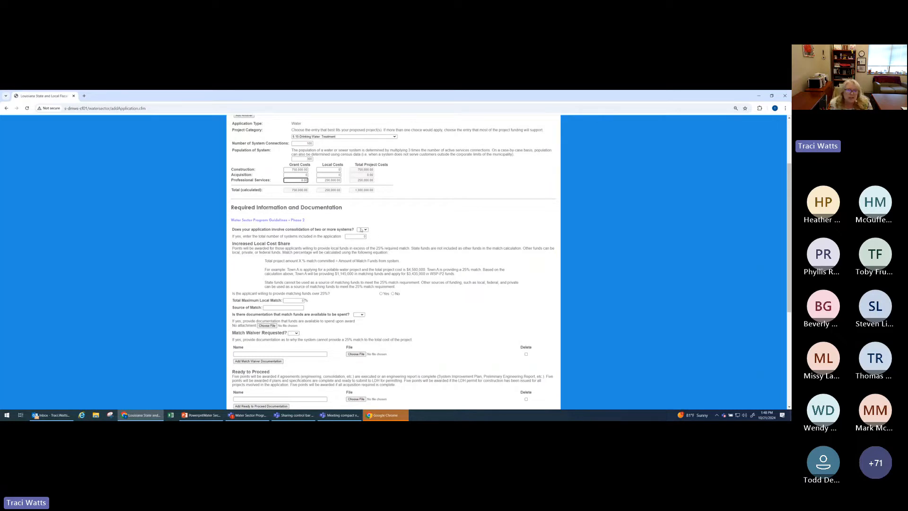
{"action": "left_click", "coordinate": [365, 229]}
{"action": "left_click", "coordinate": [364, 248]}
{"action": "left_click", "coordinate": [392, 294]}
Step: Set the total maximum local match to 25% and the source of match to "local funds - system"
{"action": "left_click", "coordinate": [296, 300]}
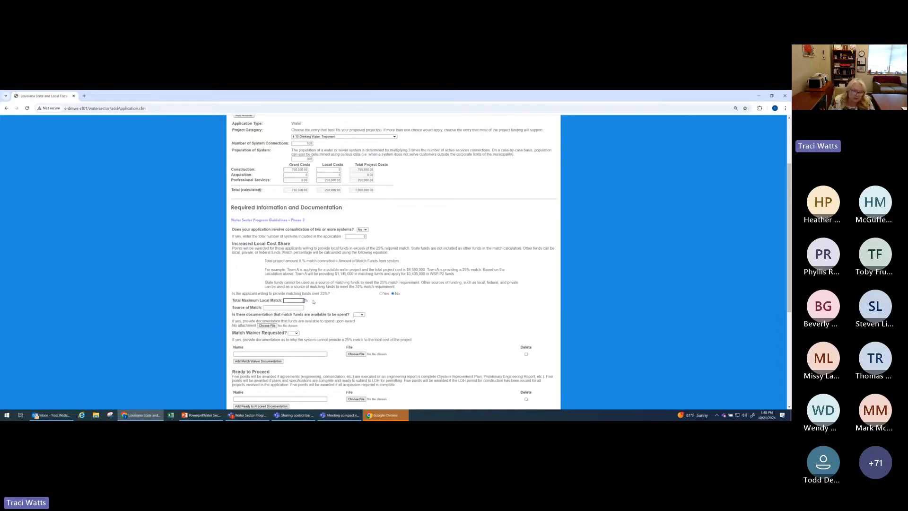
{"action": "left_click", "coordinate": [292, 308]}
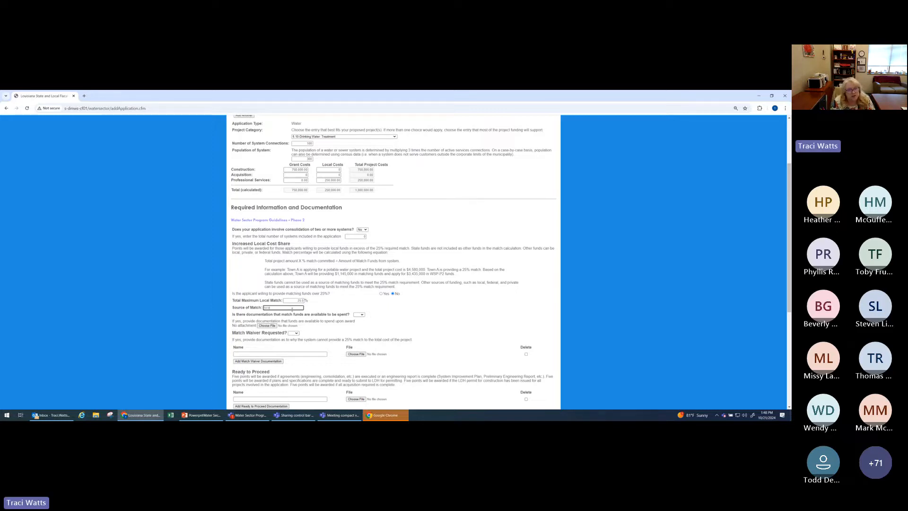
{"action": "type", "text": "local funds "}
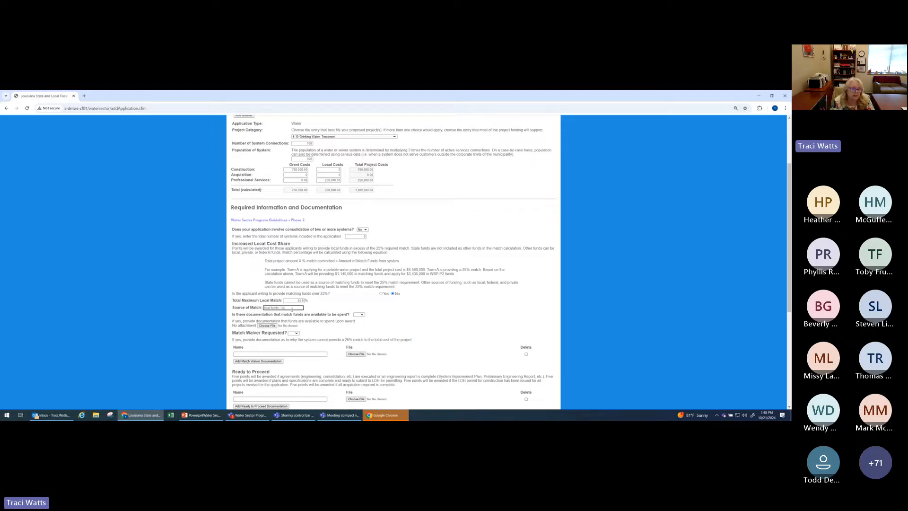
{"action": "type", "text": "- system"}
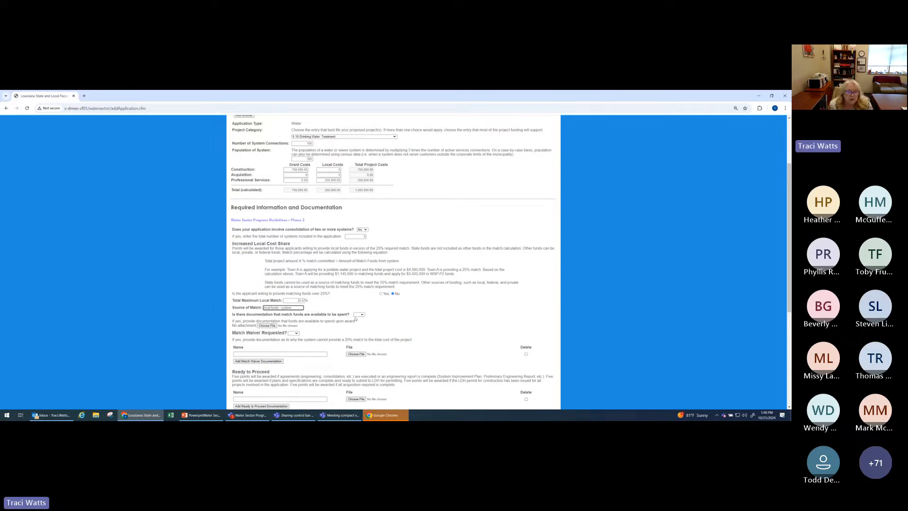
Step: Answer Yes to match funds documentation and attach "2 CFR Part 200 Subpart C (up to date as of 1-26-2024)" from the Desktop
{"action": "left_click", "coordinate": [359, 315]}
{"action": "left_click", "coordinate": [361, 327]}
{"action": "left_click", "coordinate": [267, 325]}
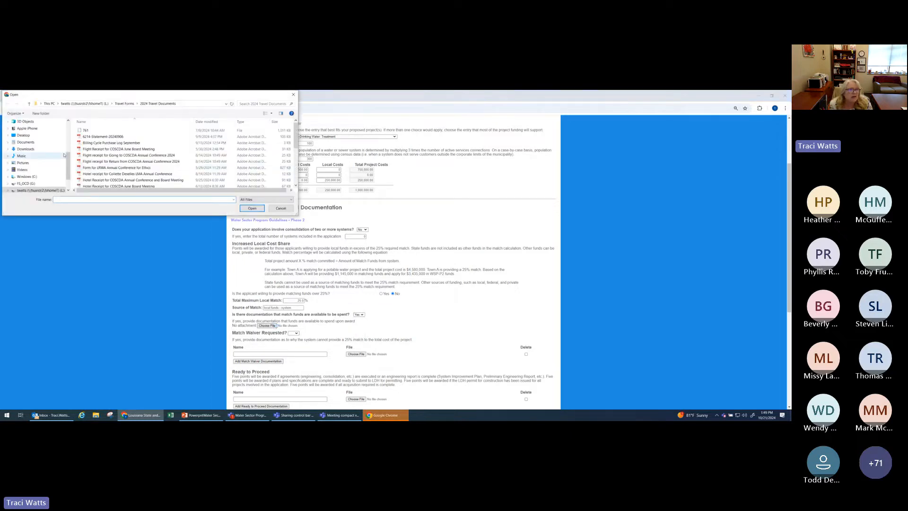
{"action": "left_click", "coordinate": [24, 135]}
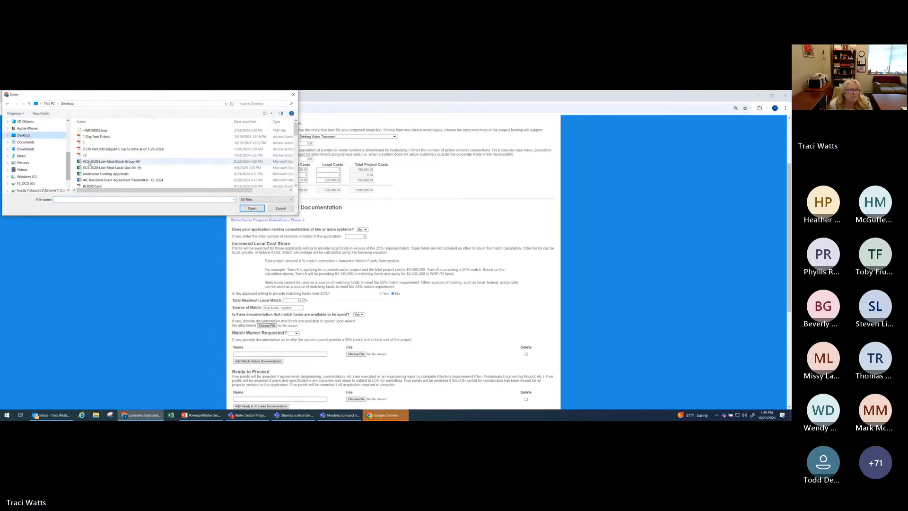
{"action": "left_click", "coordinate": [118, 149]}
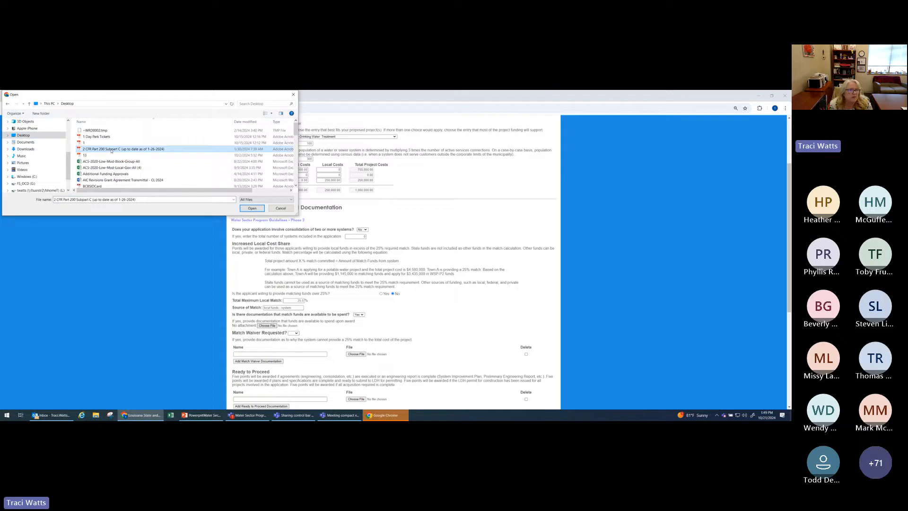
{"action": "left_click", "coordinate": [252, 208]}
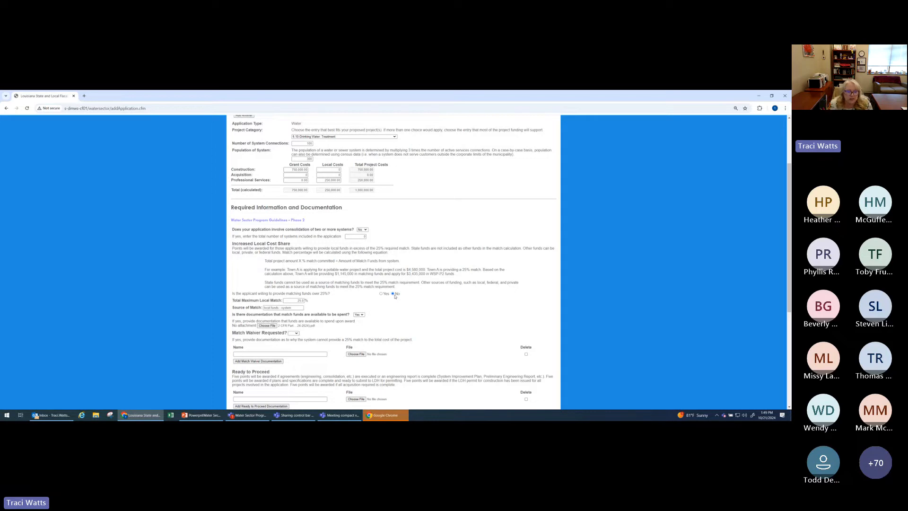
Step: Try to save the new water application
{"action": "scroll", "coordinate": [395, 296], "scroll_direction": "down", "scroll_amount": 4}
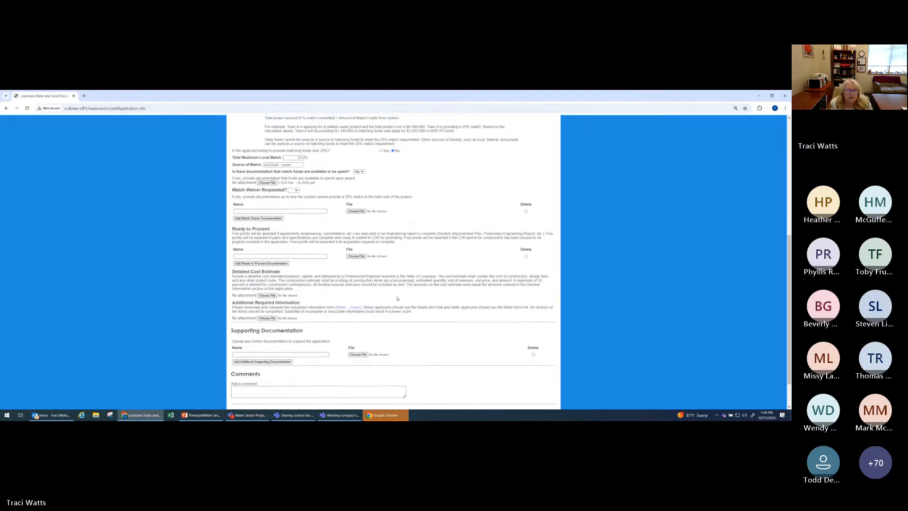
{"action": "left_click", "coordinate": [361, 372]}
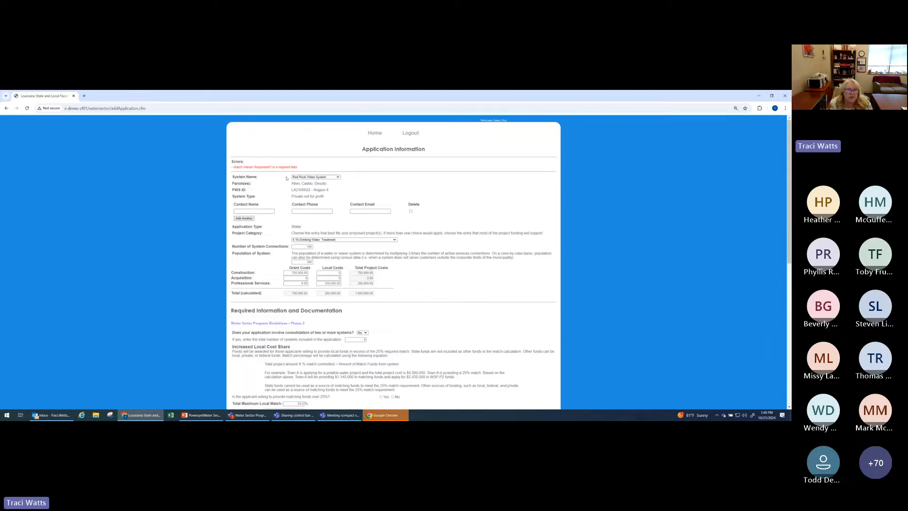
Step: Set Match Waiver Requested to No and save the application again
{"action": "scroll", "coordinate": [430, 336], "scroll_direction": "down", "scroll_amount": 5}
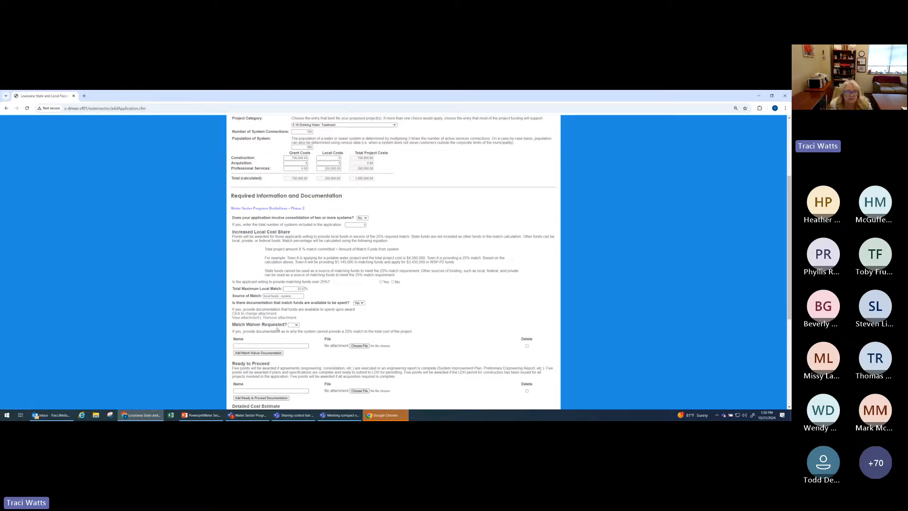
{"action": "scroll", "coordinate": [278, 329], "scroll_direction": "down", "scroll_amount": 1}
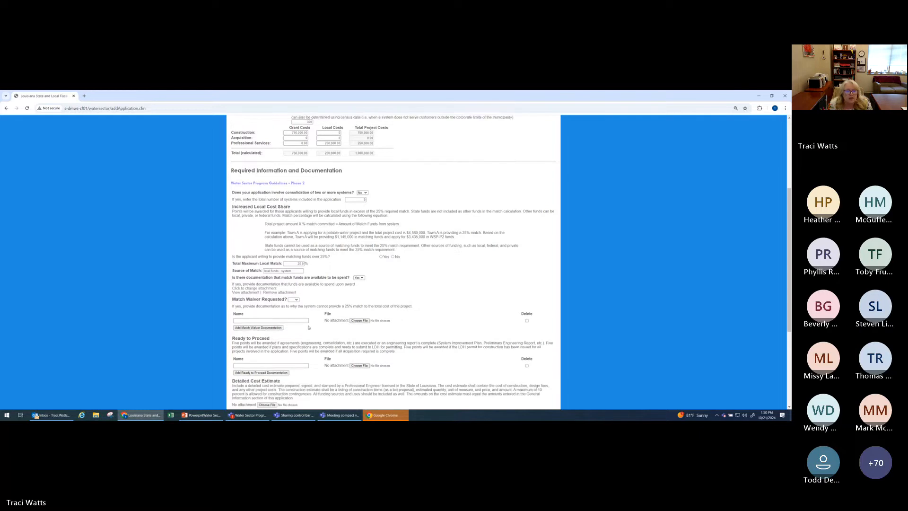
{"action": "left_click", "coordinate": [295, 296]}
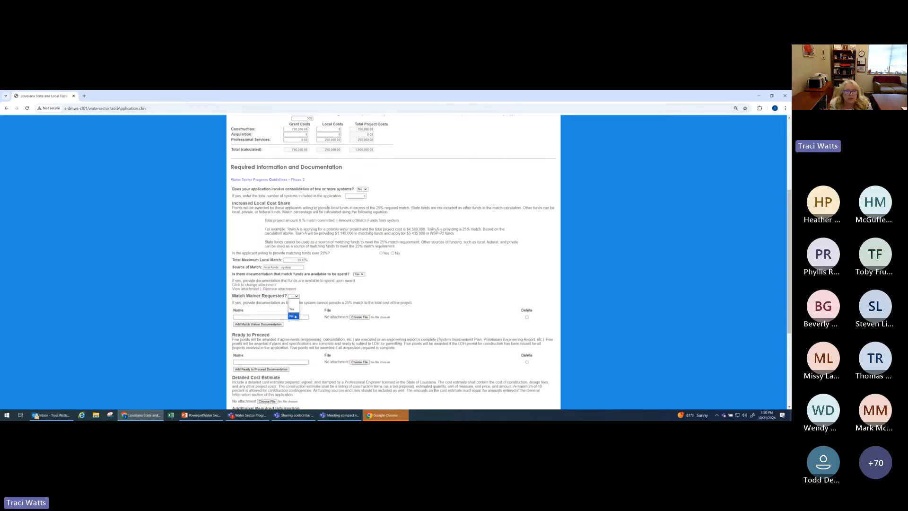
{"action": "left_click", "coordinate": [295, 316]}
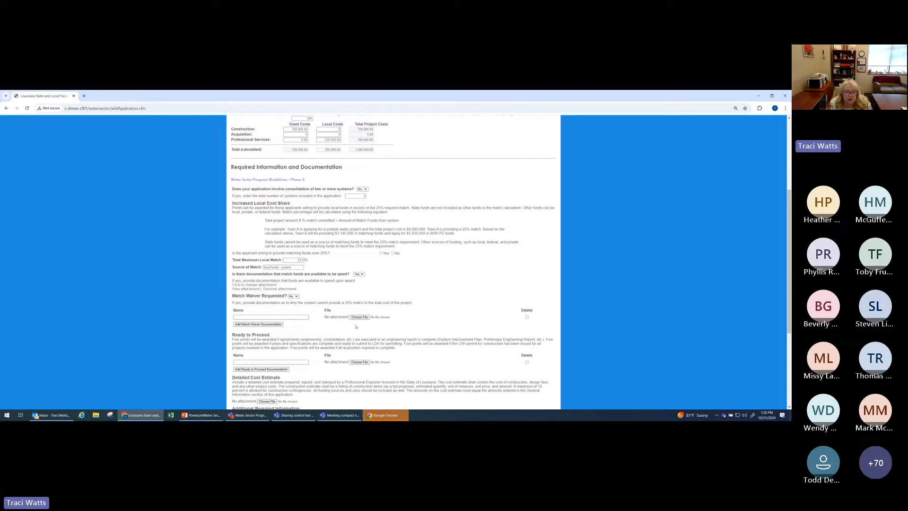
{"action": "scroll", "coordinate": [356, 326], "scroll_direction": "down", "scroll_amount": 3}
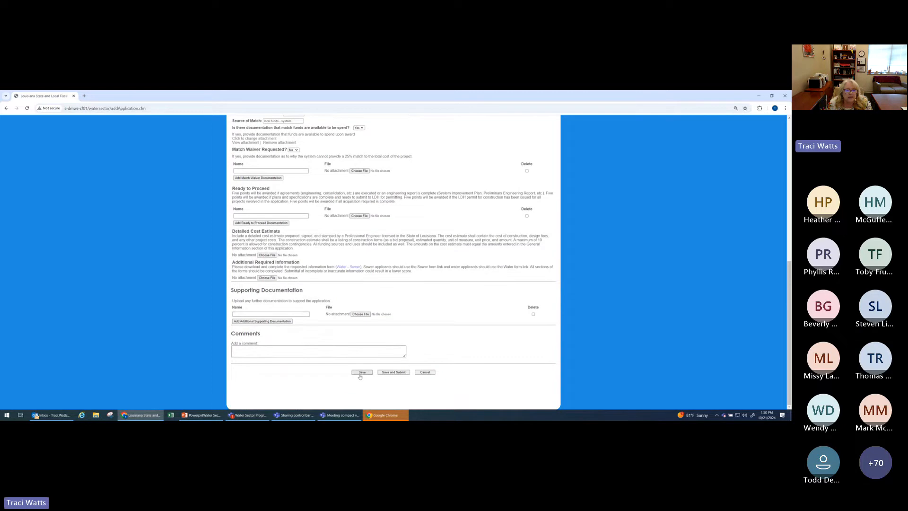
{"action": "left_click", "coordinate": [361, 384]}
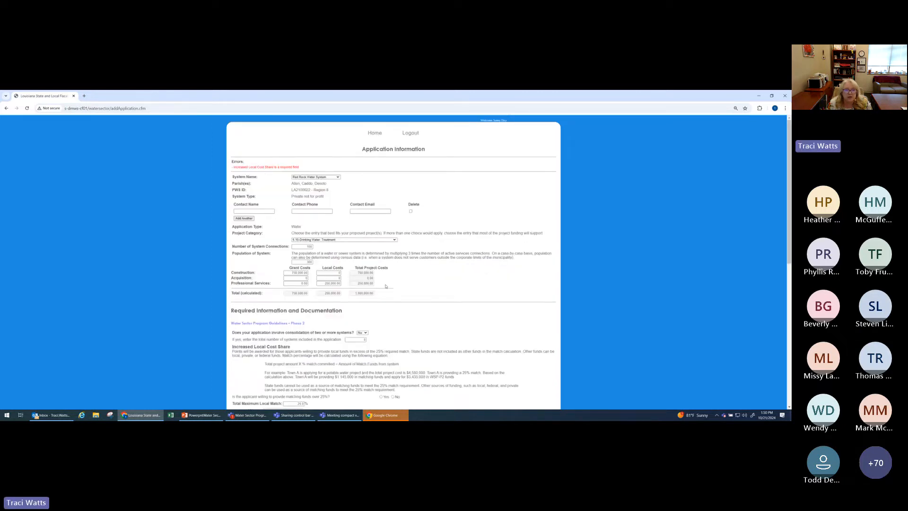
Step: Answer No again to whether the applicant is willing to provide matching funds over 25%
{"action": "scroll", "coordinate": [386, 285], "scroll_direction": "down", "scroll_amount": 5}
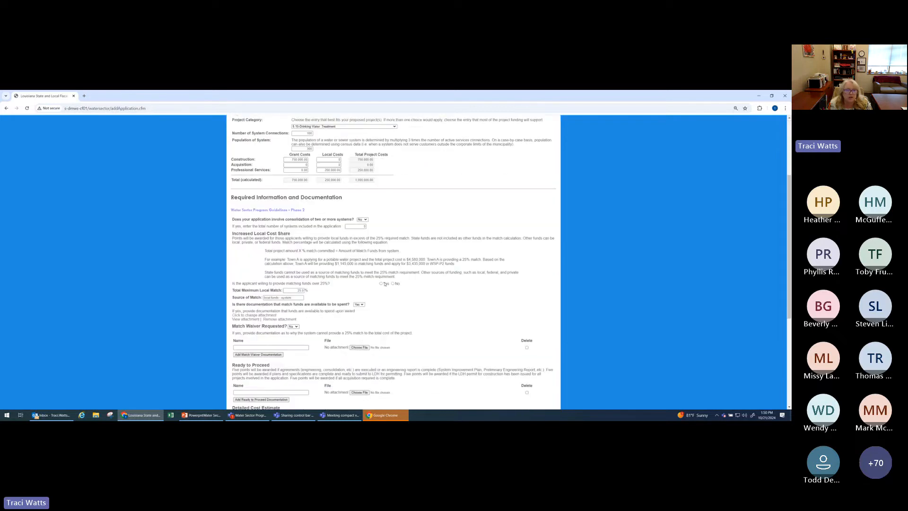
{"action": "scroll", "coordinate": [385, 284], "scroll_direction": "down", "scroll_amount": 2}
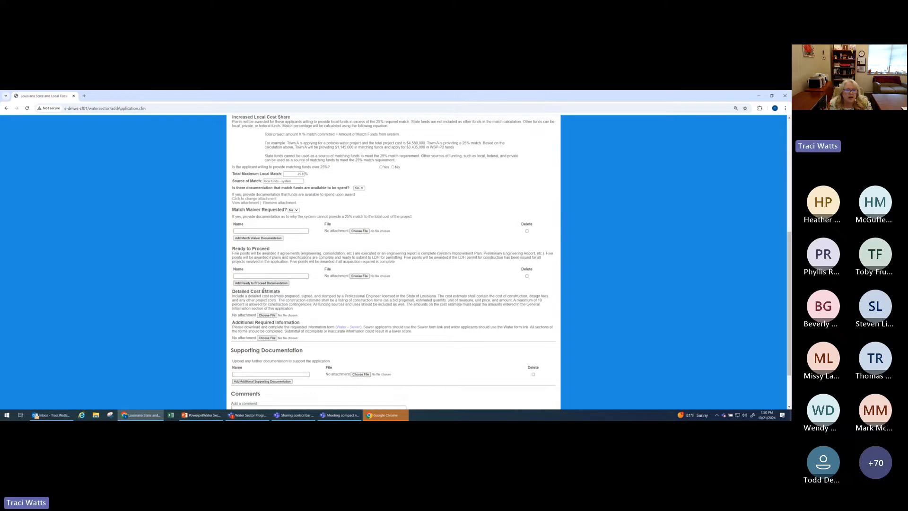
{"action": "scroll", "coordinate": [310, 324], "scroll_direction": "up", "scroll_amount": 2}
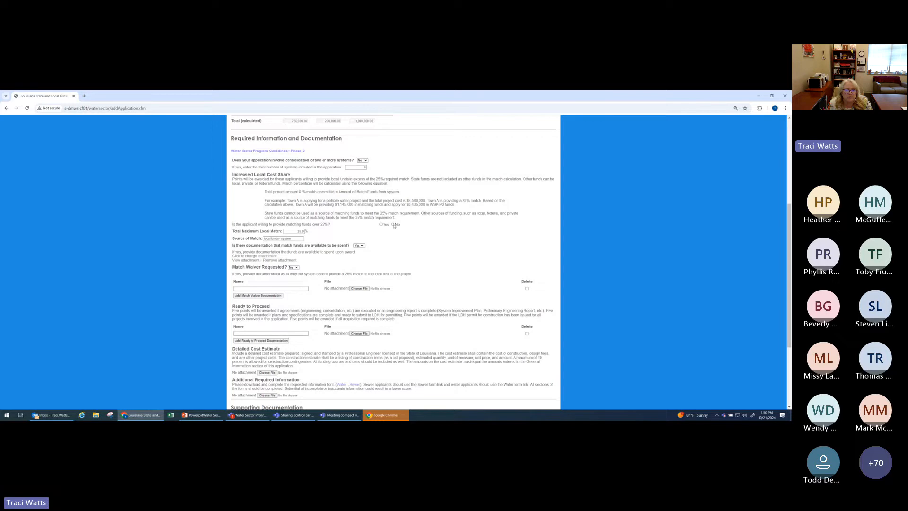
Step: Attach "2 CFR Part 200 Subpart C (up to date as of 1-26-2024)" from the Desktop as the detailed cost estimate
{"action": "scroll", "coordinate": [405, 248], "scroll_direction": "down", "scroll_amount": 5}
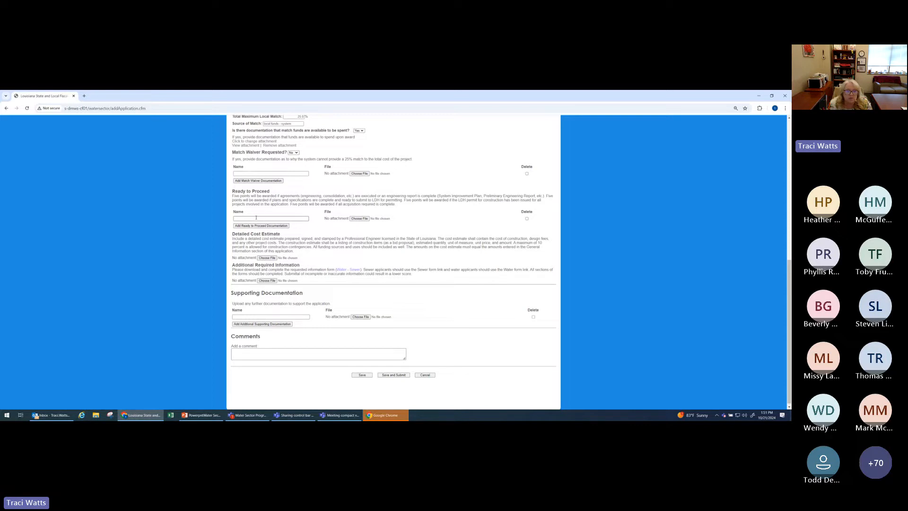
{"action": "left_click", "coordinate": [268, 258]}
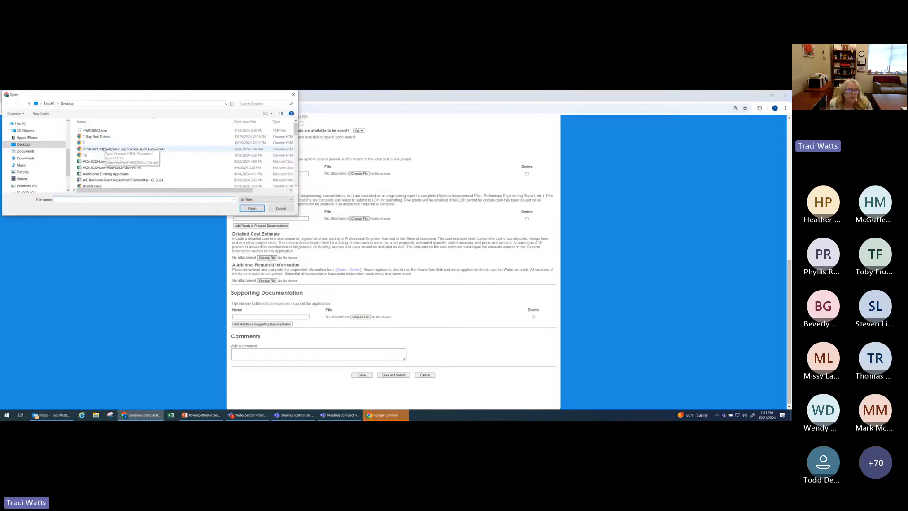
{"action": "left_click", "coordinate": [130, 149]}
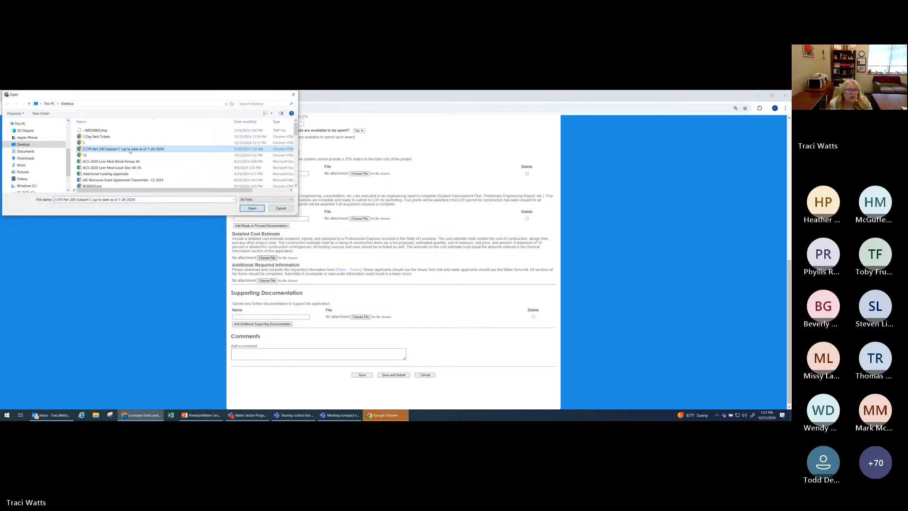
{"action": "left_click", "coordinate": [253, 208]}
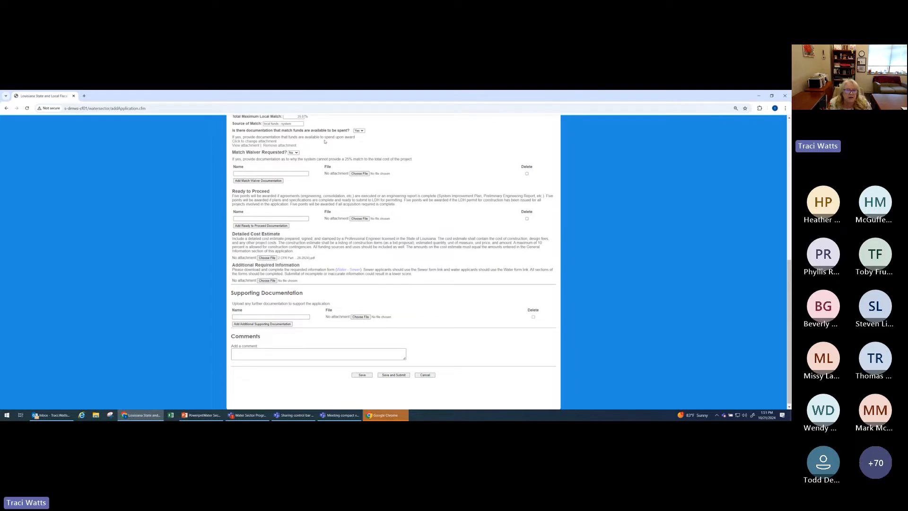
Step: View the Water form linked under Additional Required Information and return to the application
{"action": "left_click", "coordinate": [274, 280]}
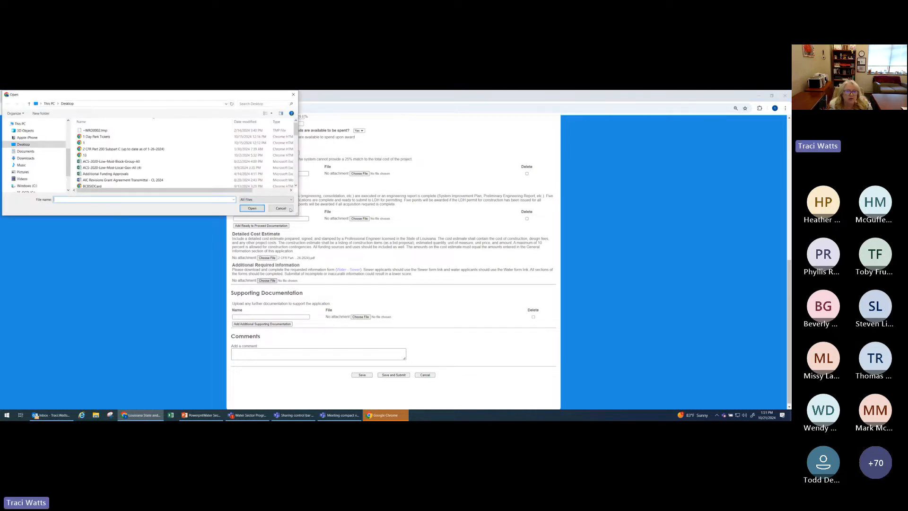
{"action": "left_click", "coordinate": [289, 208]}
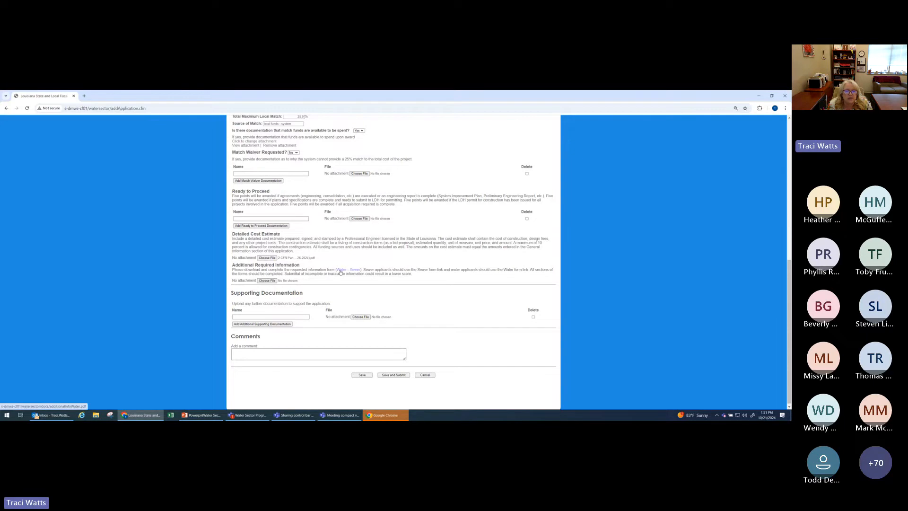
{"action": "left_click", "coordinate": [340, 270]}
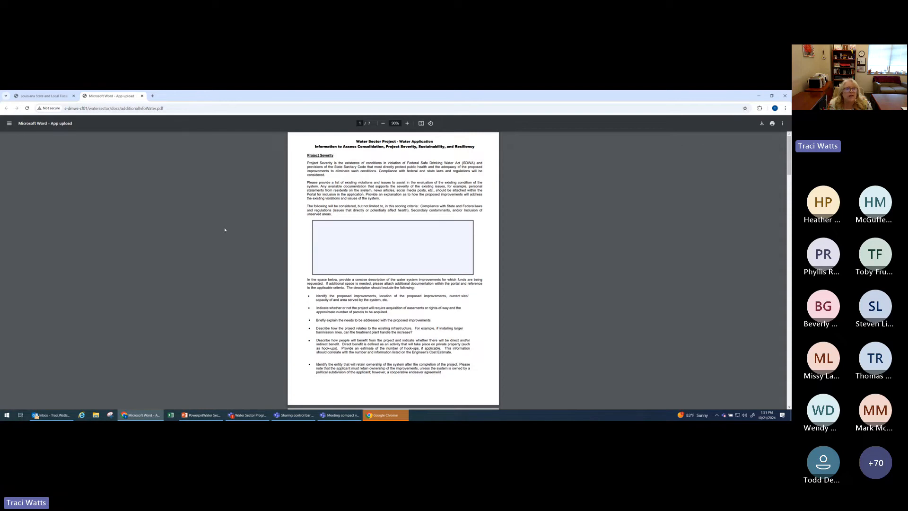
{"action": "left_click", "coordinate": [141, 96]}
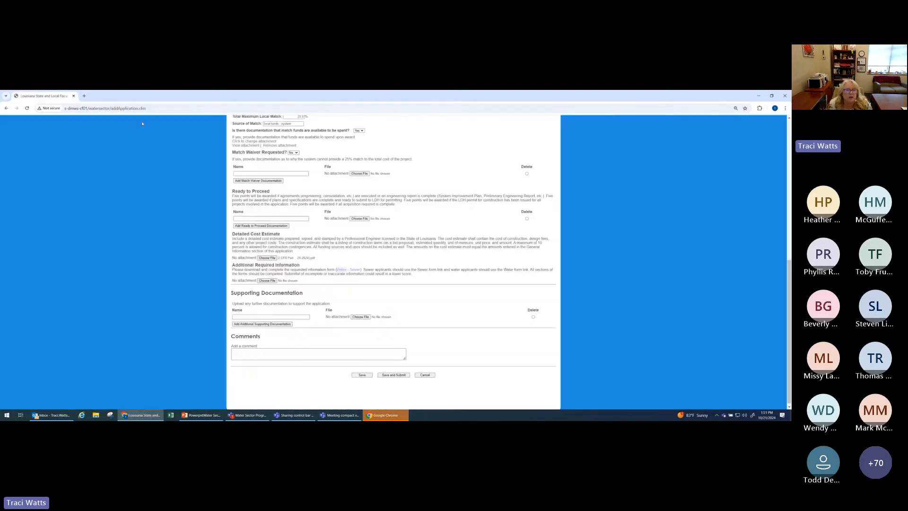
Step: Attach "2 CFR Part 200 Subpart C (up to date as of 1-26-2024)" as the additional required information and save the application
{"action": "left_click", "coordinate": [267, 281]}
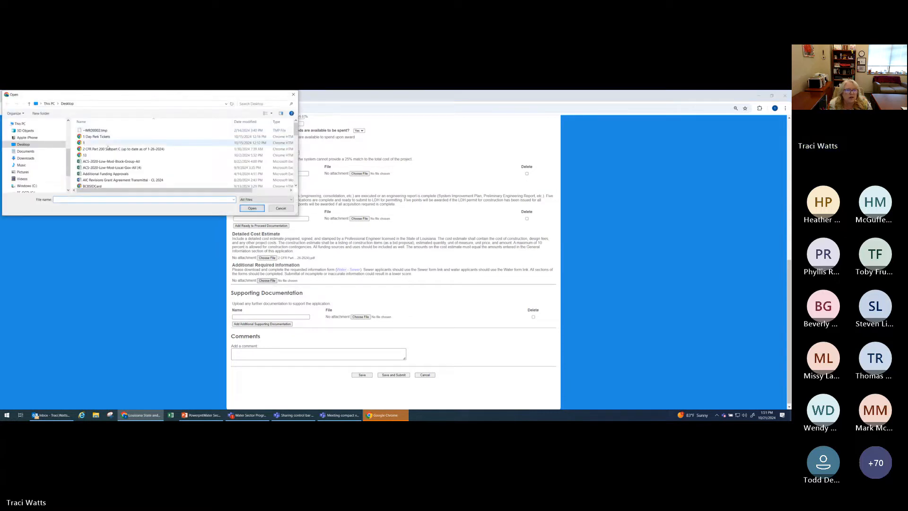
{"action": "left_click", "coordinate": [123, 148]}
{"action": "left_click", "coordinate": [254, 209]}
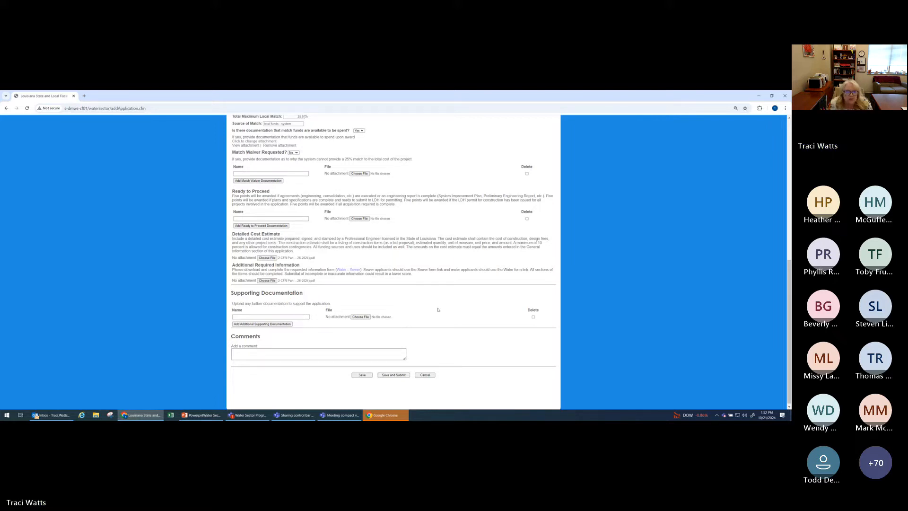
{"action": "scroll", "coordinate": [439, 311], "scroll_direction": "up", "scroll_amount": 3}
{"action": "scroll", "coordinate": [438, 310], "scroll_direction": "down", "scroll_amount": 3}
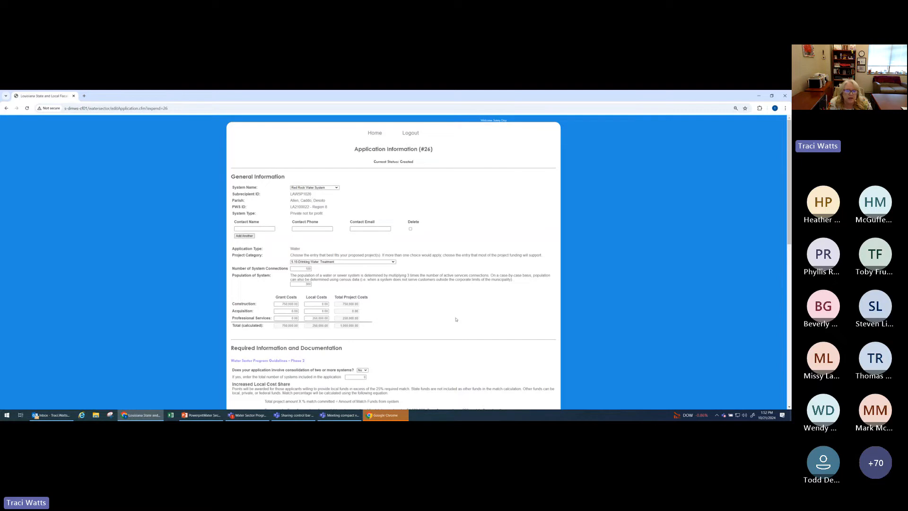
Step: Check through the saved application, then save and submit it for review
{"action": "scroll", "coordinate": [456, 319], "scroll_direction": "down", "scroll_amount": 15}
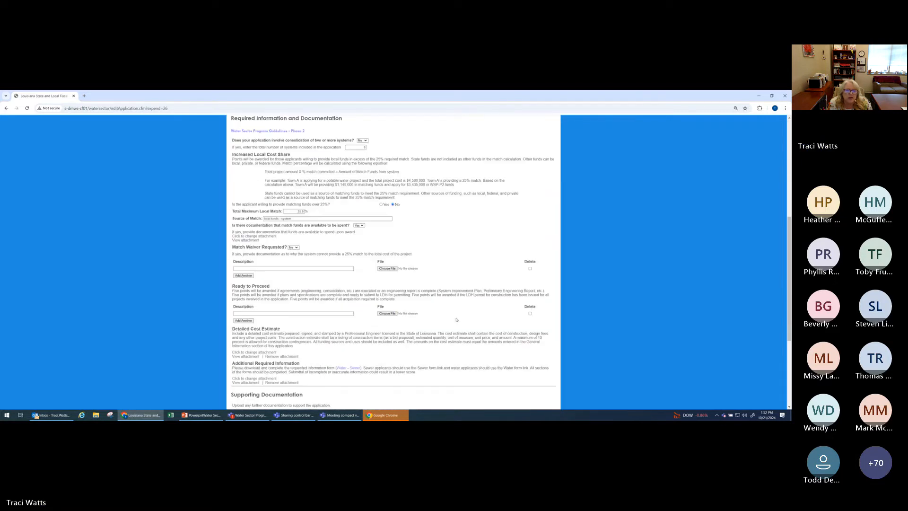
{"action": "scroll", "coordinate": [456, 320], "scroll_direction": "down", "scroll_amount": 1}
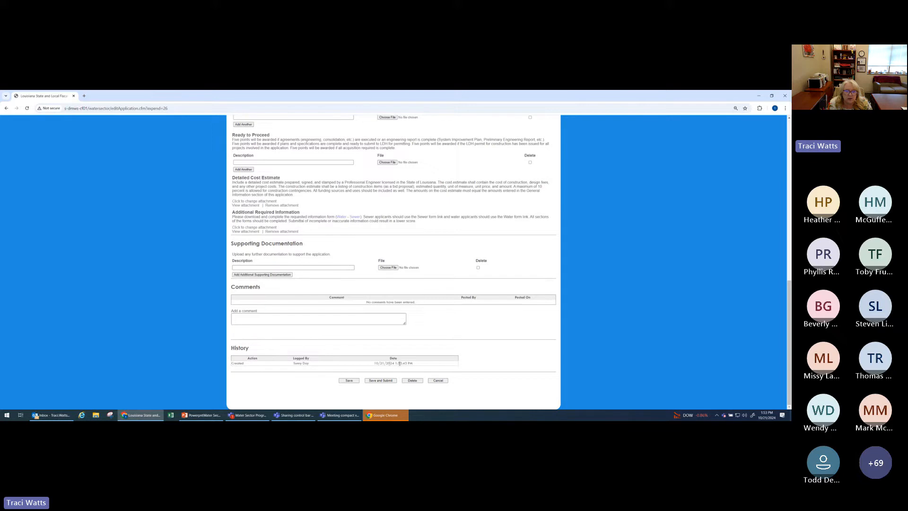
{"action": "left_click", "coordinate": [380, 382]}
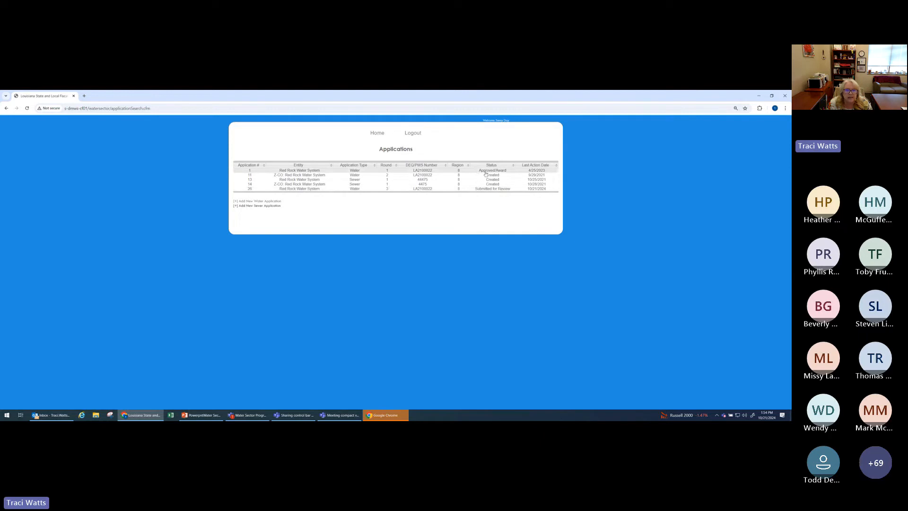
Step: Open the submitted Round 2 Red Rock Water System application, examine its status and history, and return to the applications list
{"action": "left_click", "coordinate": [310, 190]}
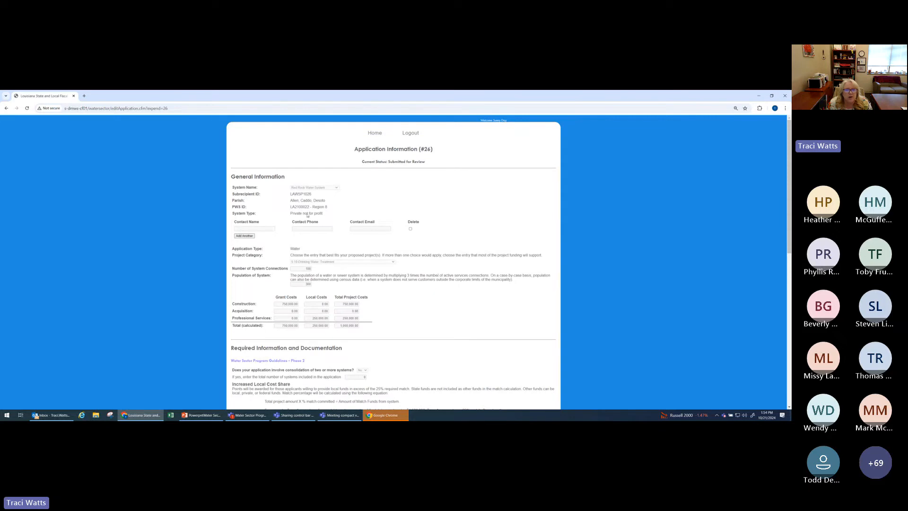
{"action": "scroll", "coordinate": [360, 298], "scroll_direction": "down", "scroll_amount": 15}
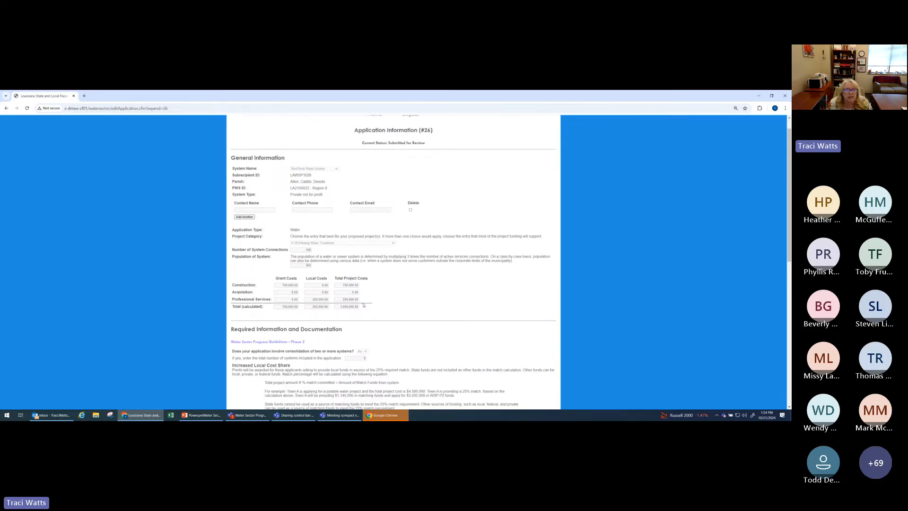
{"action": "scroll", "coordinate": [359, 301], "scroll_direction": "up", "scroll_amount": 15}
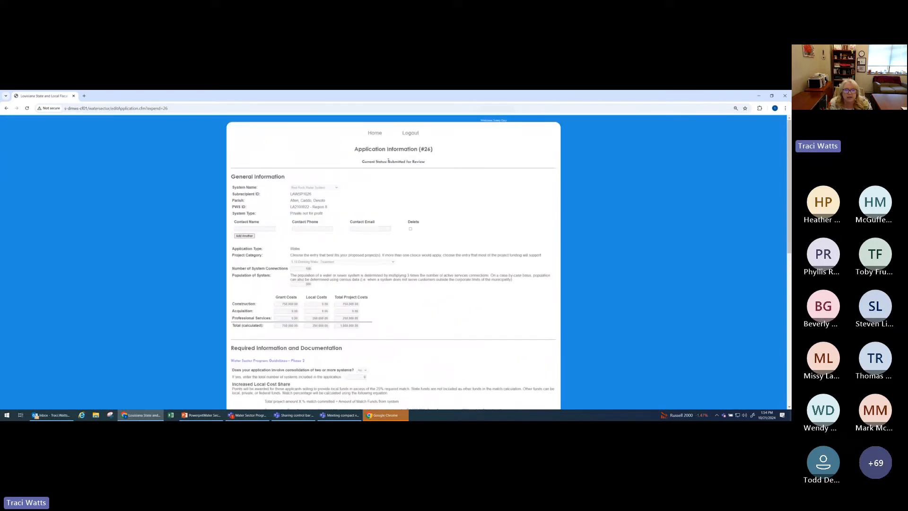
{"action": "scroll", "coordinate": [423, 163], "scroll_direction": "down", "scroll_amount": 15}
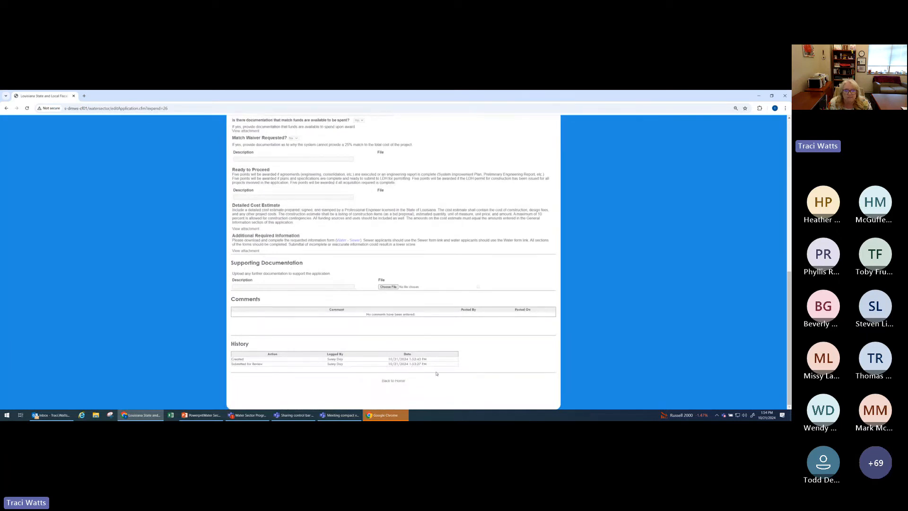
{"action": "left_click", "coordinate": [397, 381]}
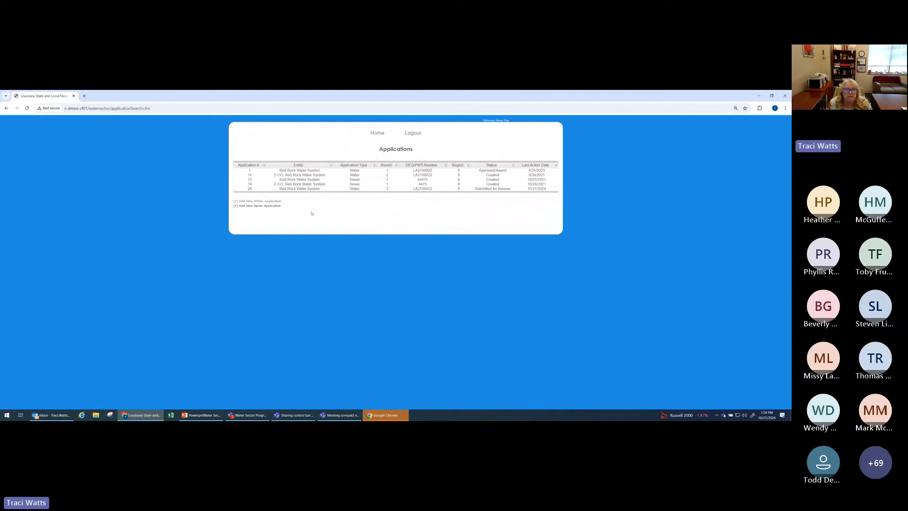